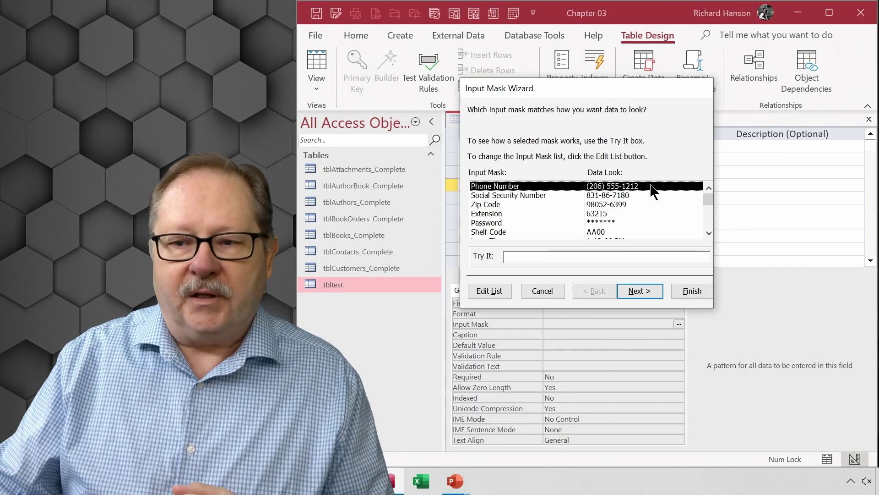
Preview the Social Security Number and Zip Code masks, then test and apply the Password mask to TestInputMask.
{"action": "left_click", "coordinate": [623, 197]}
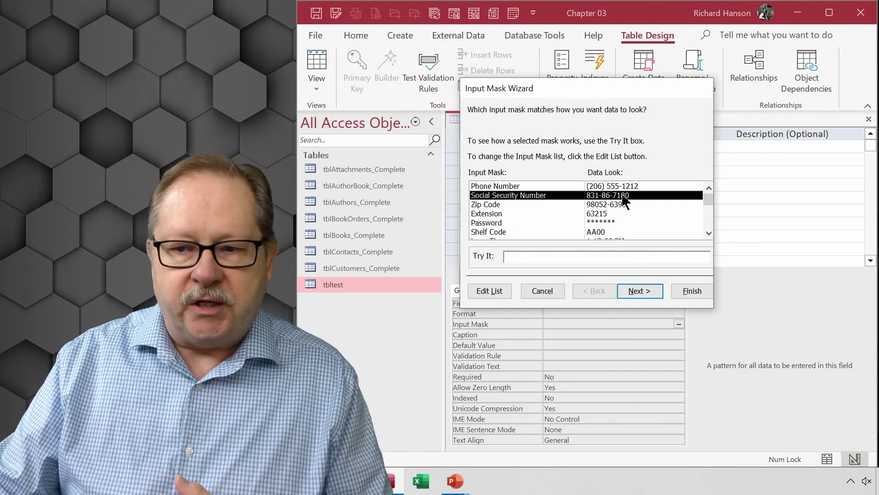
{"action": "left_click", "coordinate": [636, 205]}
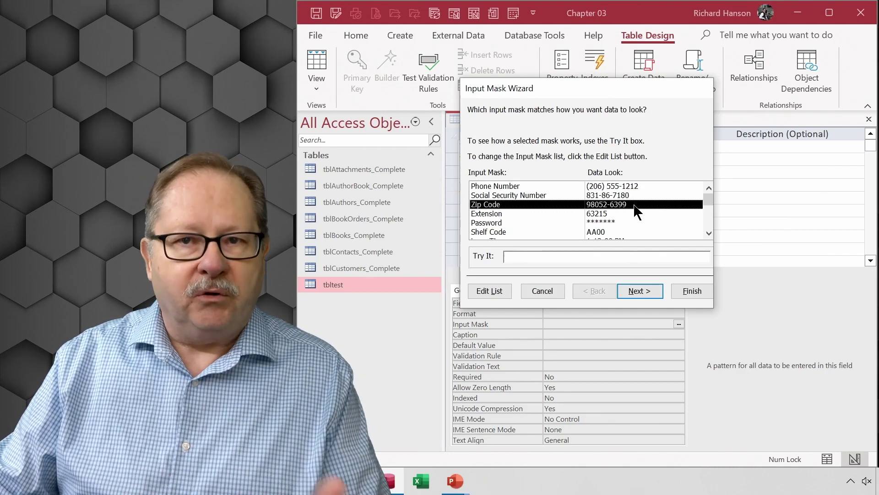
{"action": "left_click", "coordinate": [611, 224]}
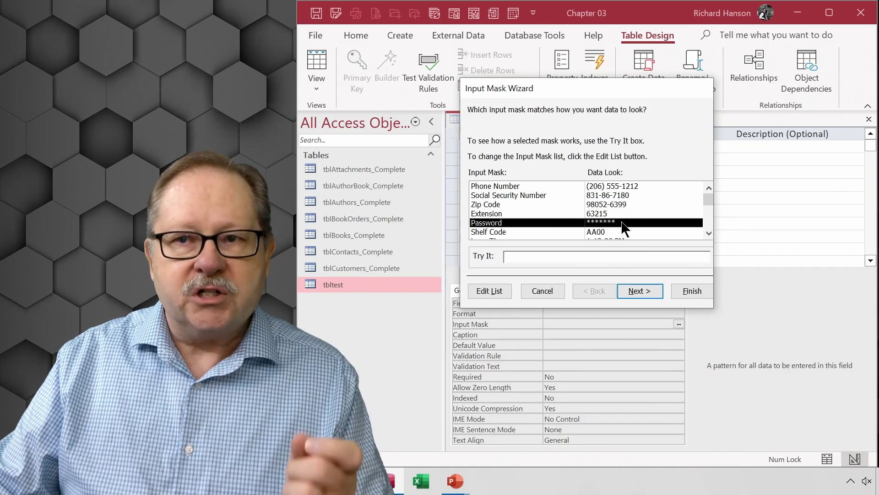
{"action": "left_click", "coordinate": [539, 257]}
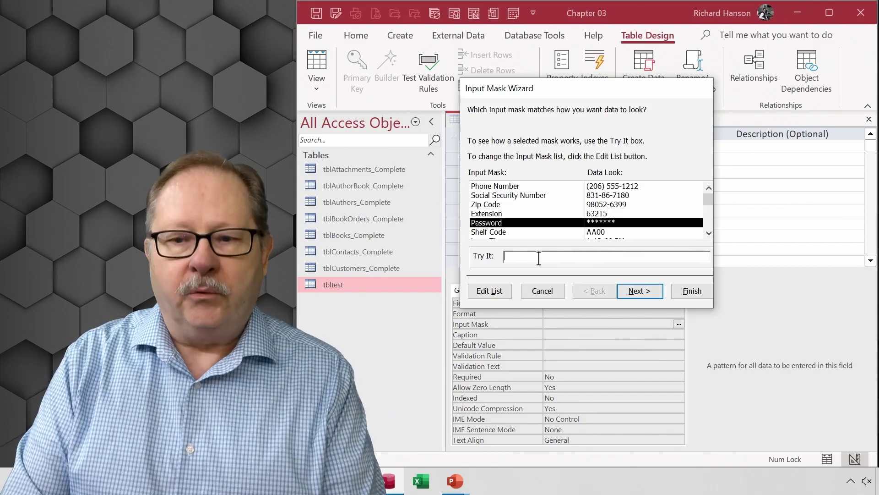
{"action": "type", "text": "****"}
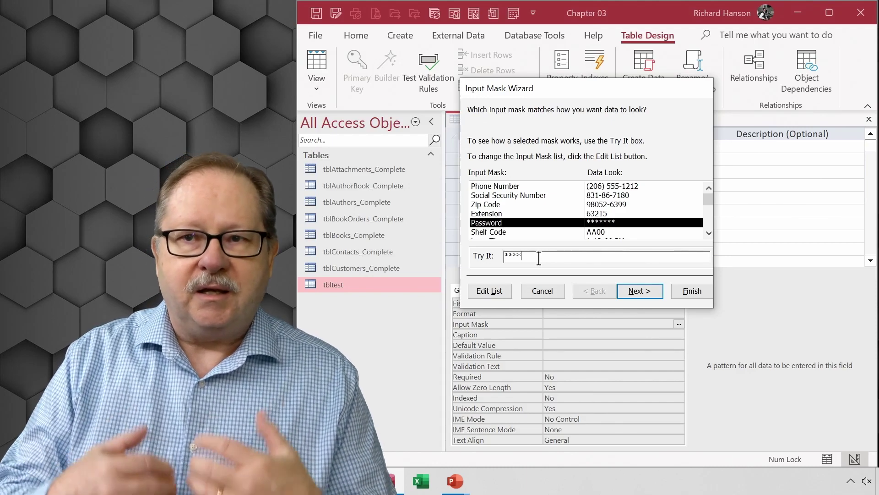
{"action": "left_click", "coordinate": [642, 292]}
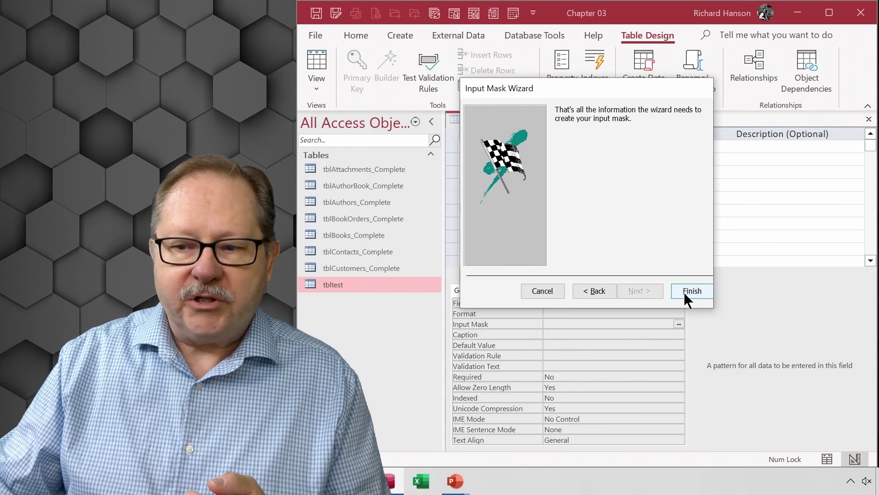
{"action": "left_click", "coordinate": [686, 291]}
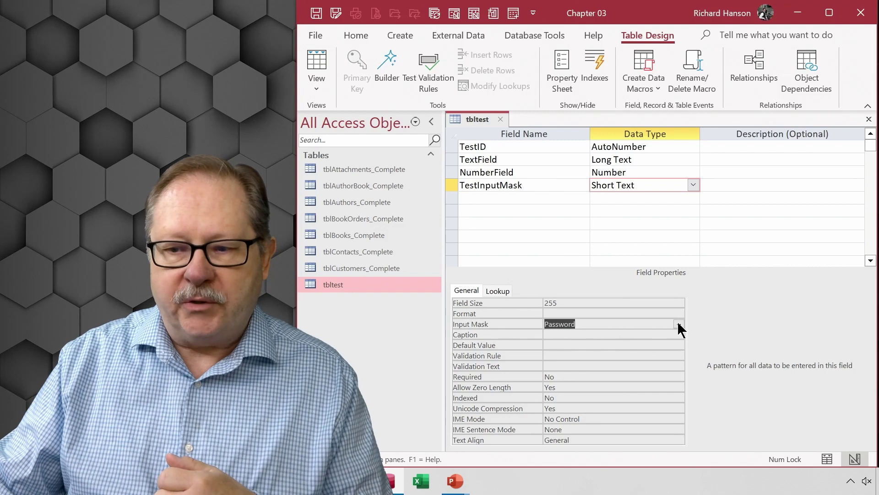
Save the table, reopen the Input Mask Wizard, and test the Phone Number mask with a sample number.
{"action": "left_click", "coordinate": [678, 323]}
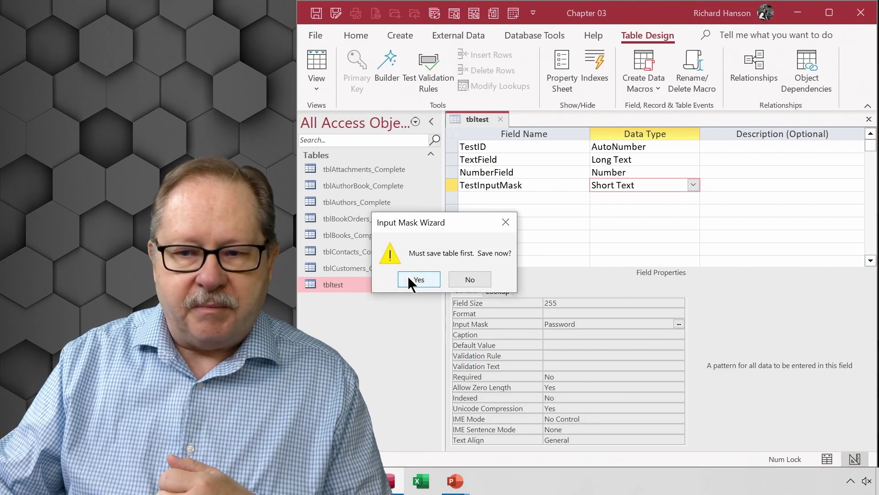
{"action": "left_click", "coordinate": [411, 278]}
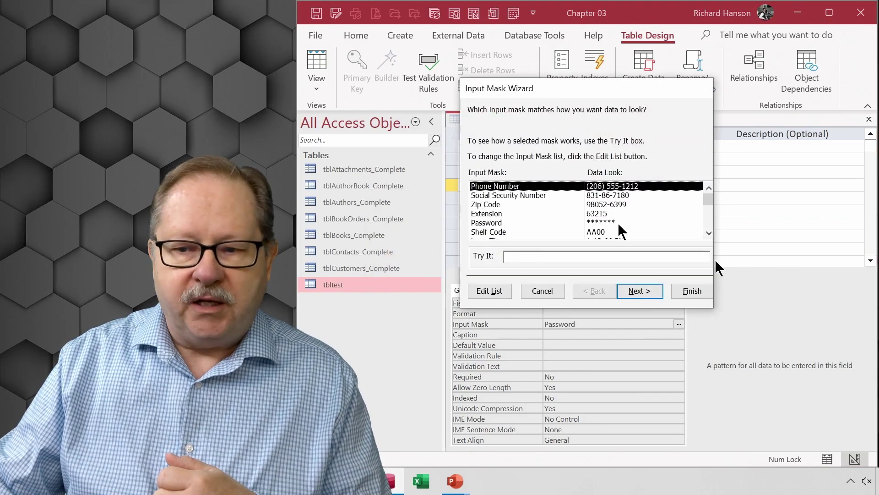
{"action": "left_click", "coordinate": [559, 255]}
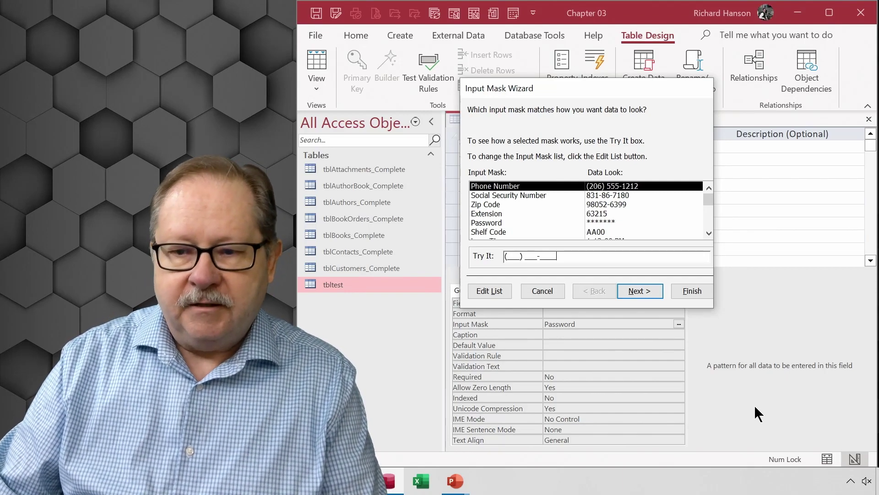
{"action": "left_click", "coordinate": [505, 258]}
{"action": "type", "text": "206) "}
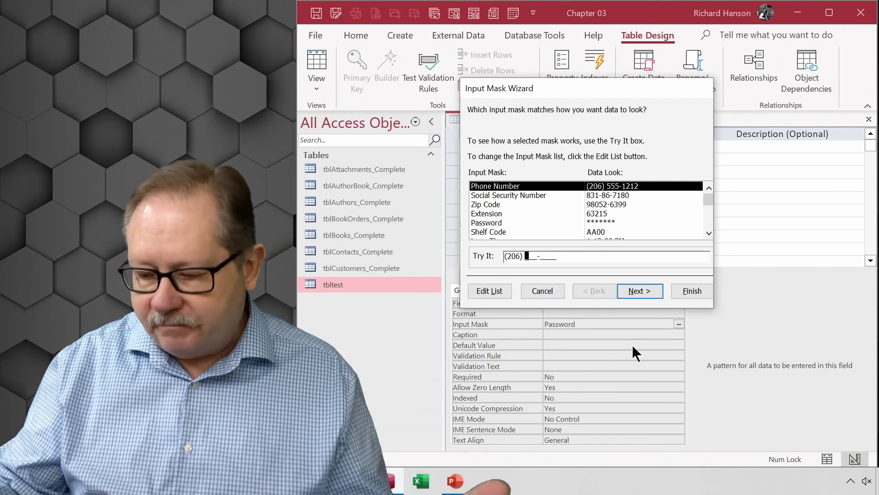
{"action": "type", "text": "555-555"}
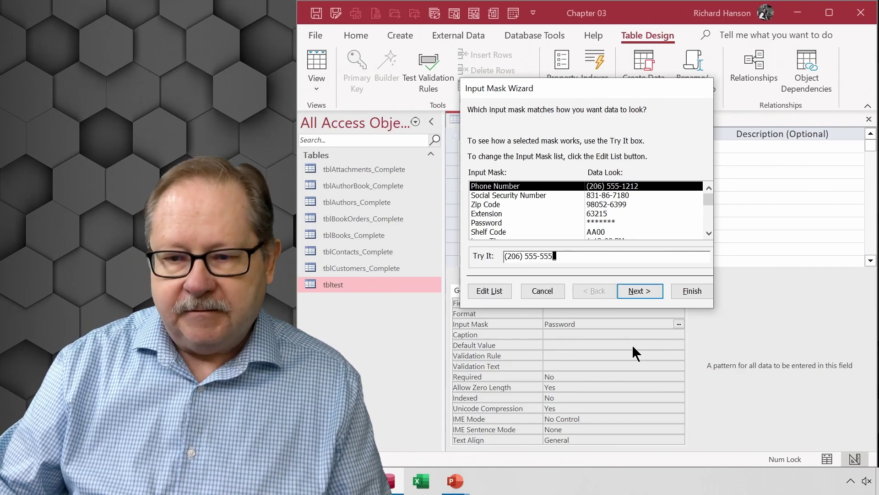
{"action": "type", "text": "5"}
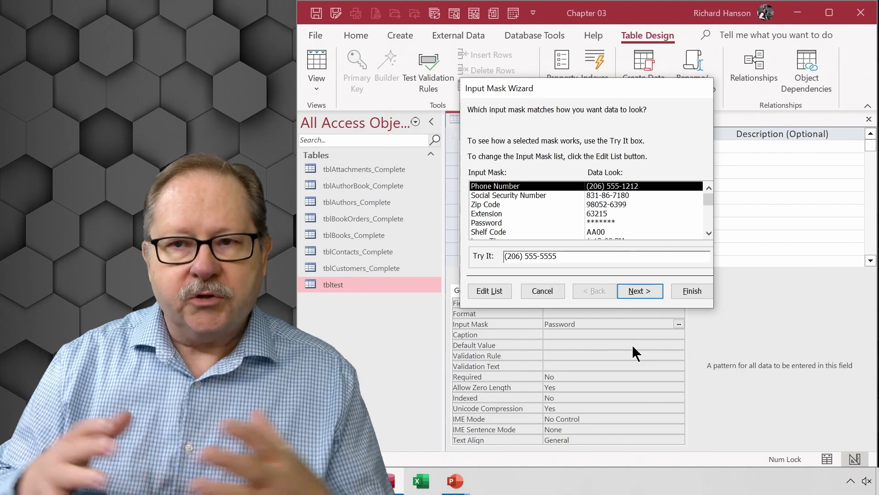
Accept Phone Number with the underscore placeholder, storing data with the symbols, and finish.
{"action": "left_click", "coordinate": [640, 292]}
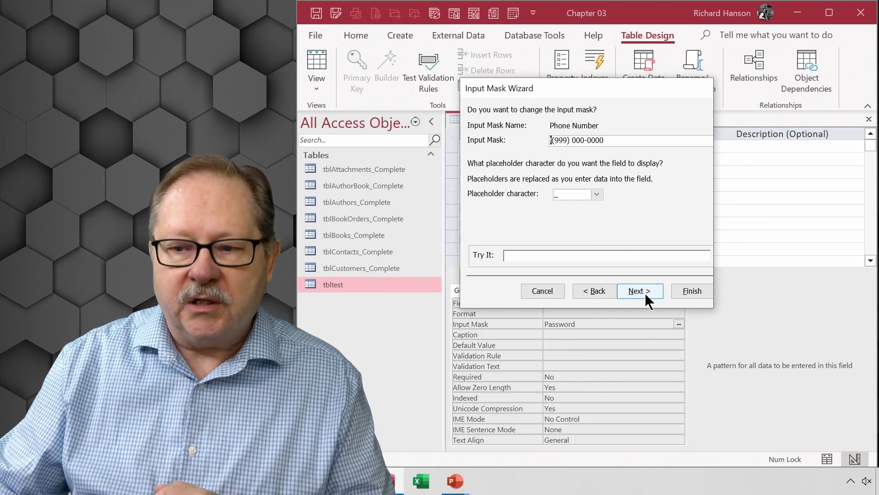
{"action": "left_click", "coordinate": [645, 292]}
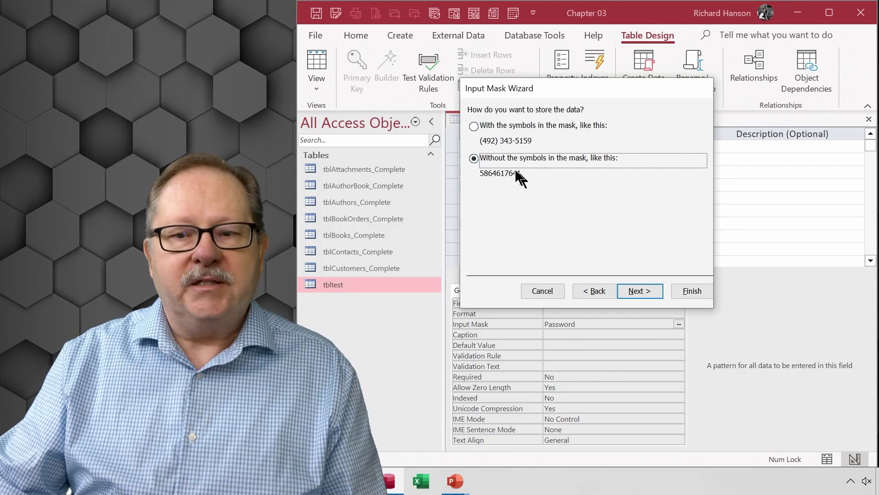
{"action": "left_click", "coordinate": [474, 127]}
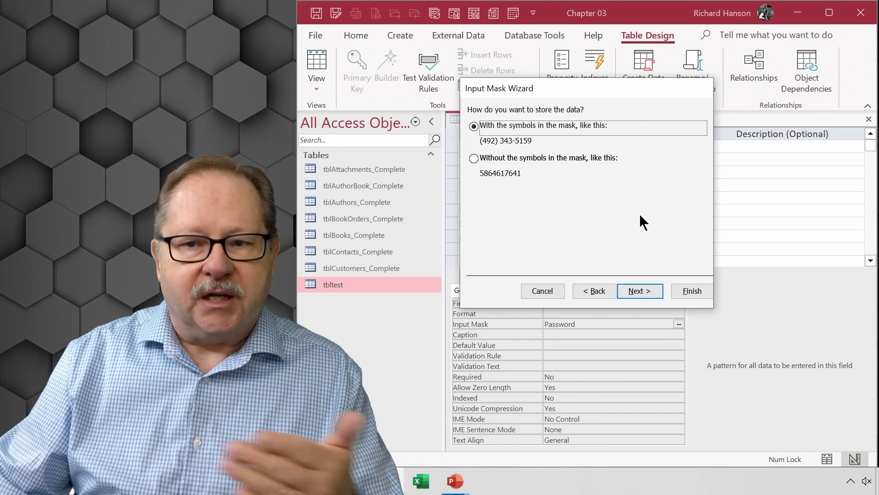
{"action": "left_click", "coordinate": [645, 289]}
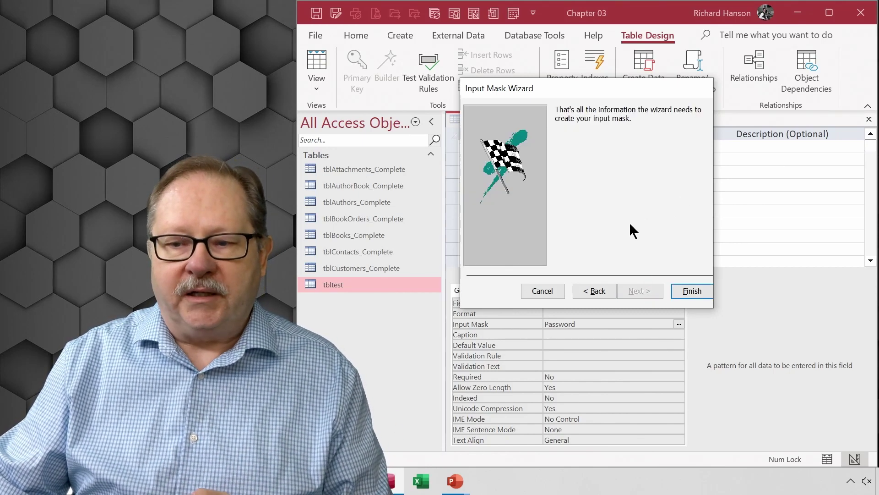
{"action": "left_click", "coordinate": [703, 290]}
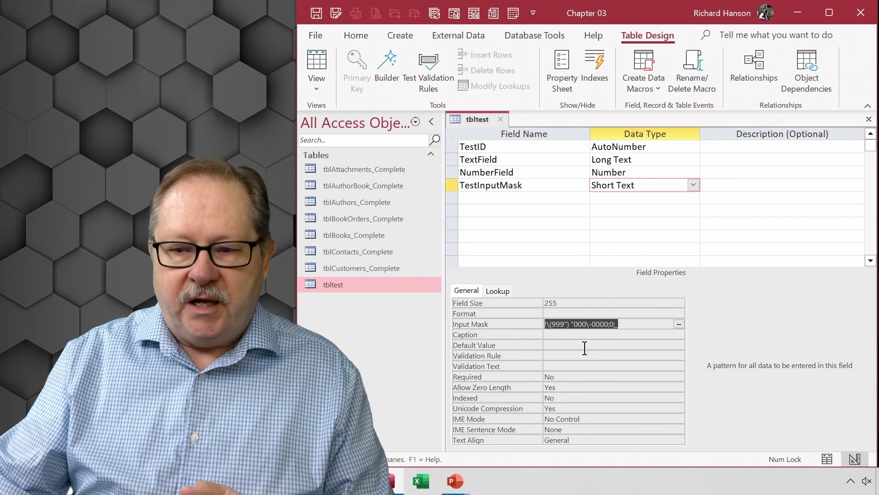
{"action": "left_click", "coordinate": [638, 325]}
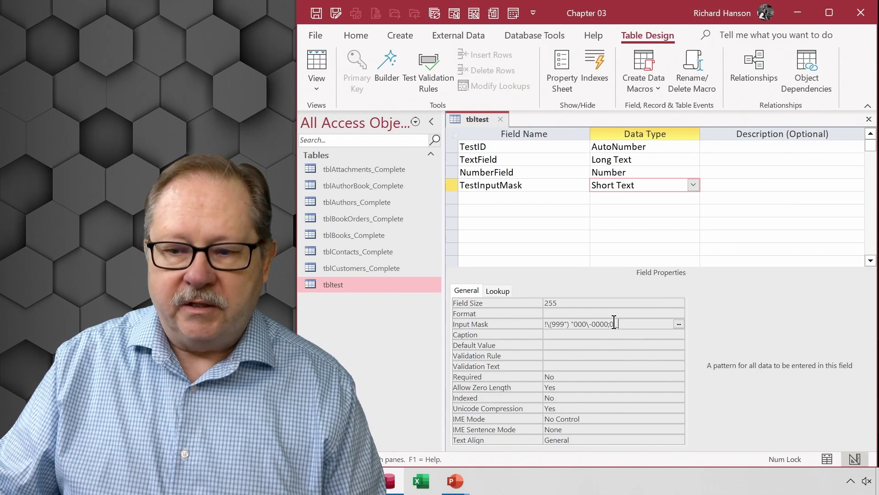
{"action": "double_click", "coordinate": [612, 324]}
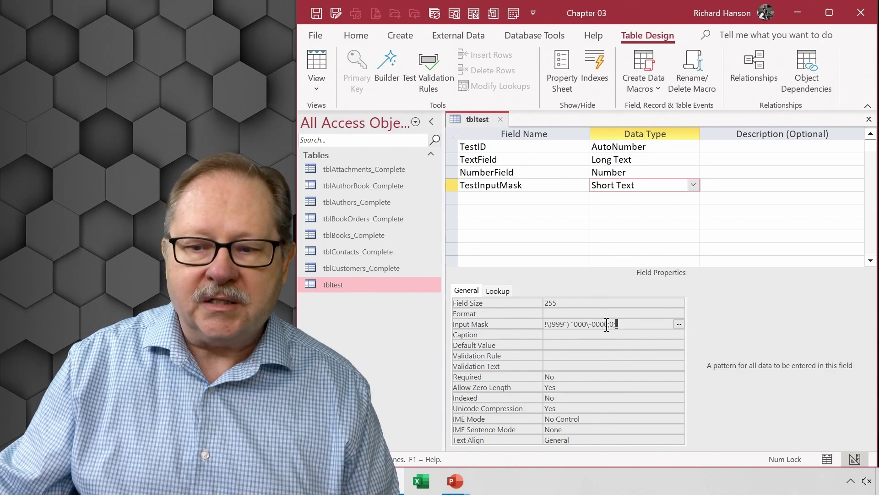
{"action": "left_click_drag", "start_coordinate": [609, 324], "coordinate": [584, 324]}
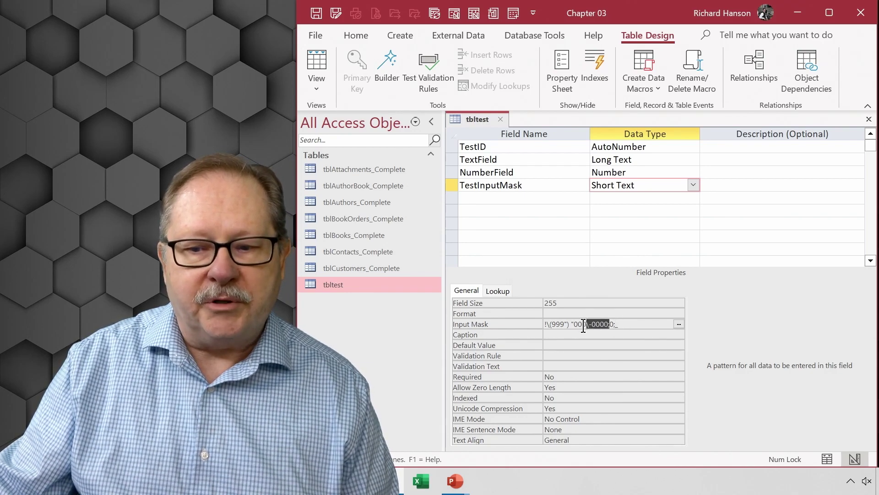
{"action": "left_click", "coordinate": [600, 356]}
{"action": "left_click_drag", "start_coordinate": [573, 324], "coordinate": [565, 324]}
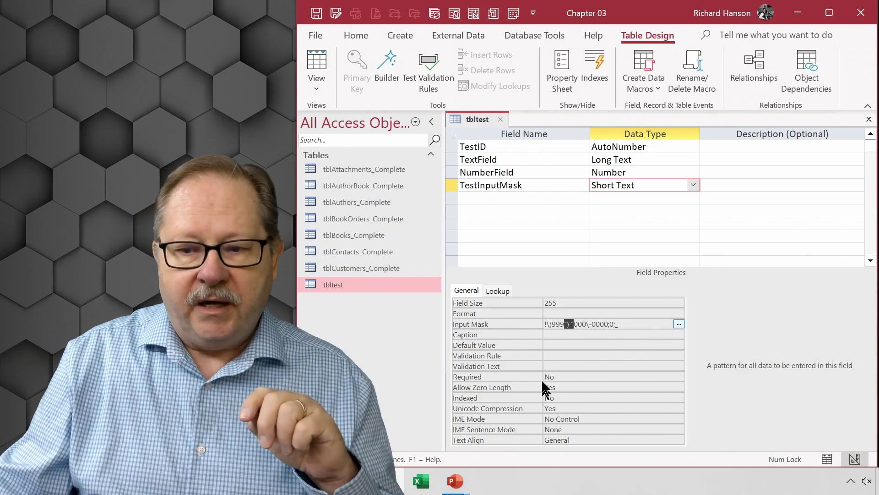
{"action": "left_click", "coordinate": [550, 326]}
{"action": "double_click", "coordinate": [550, 327]}
{"action": "left_click", "coordinate": [548, 327]}
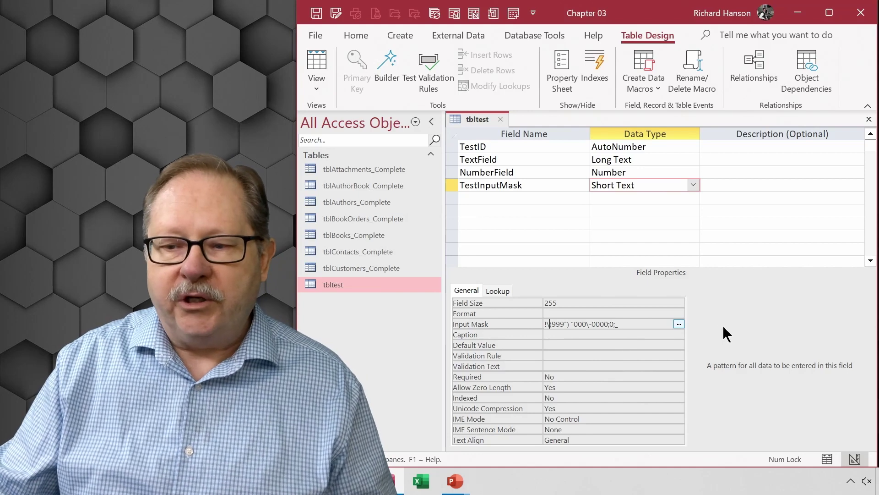
{"action": "left_click", "coordinate": [679, 323]}
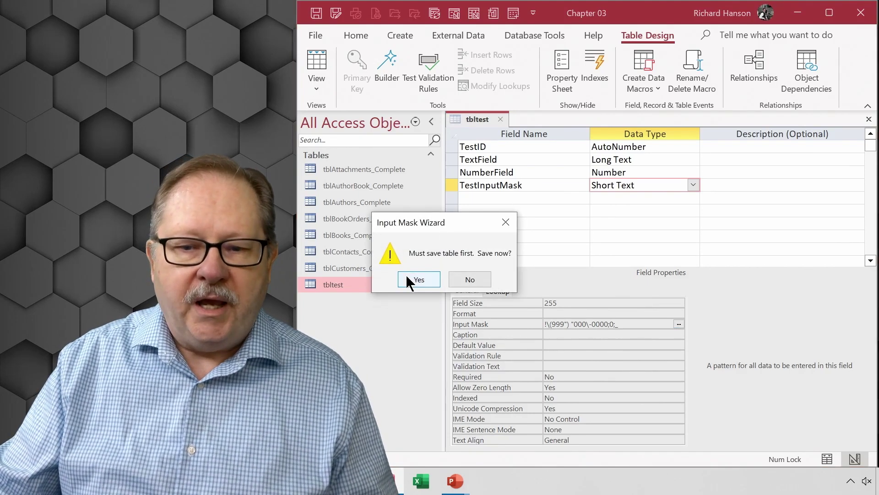
{"action": "left_click", "coordinate": [407, 276]}
{"action": "left_click", "coordinate": [611, 196]}
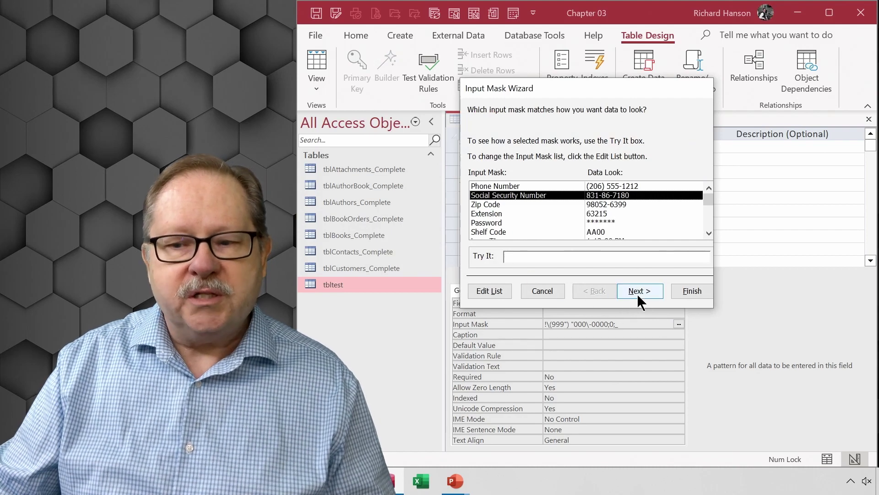
{"action": "left_click", "coordinate": [639, 292]}
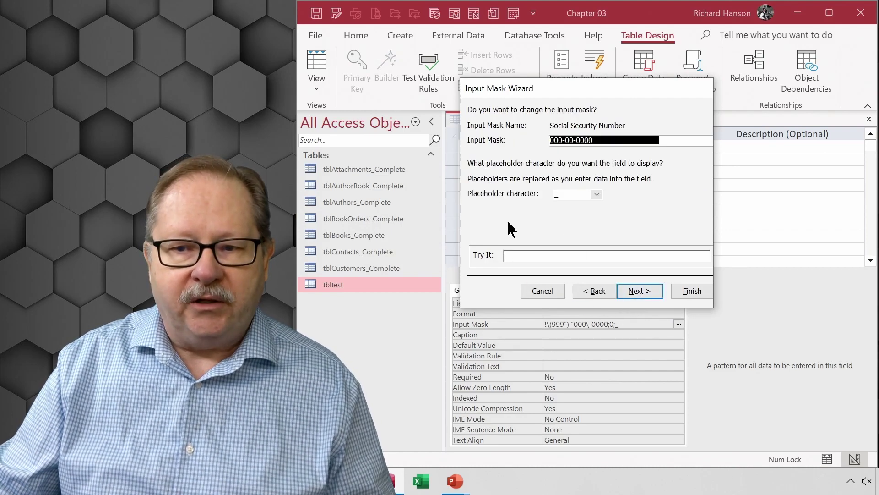
{"action": "left_click", "coordinate": [507, 256]}
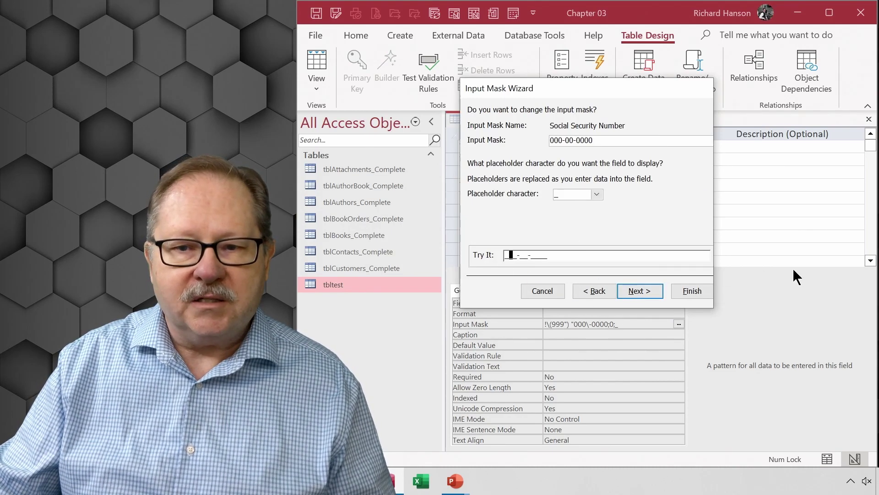
{"action": "left_click_drag", "start_coordinate": [603, 140], "coordinate": [464, 138]}
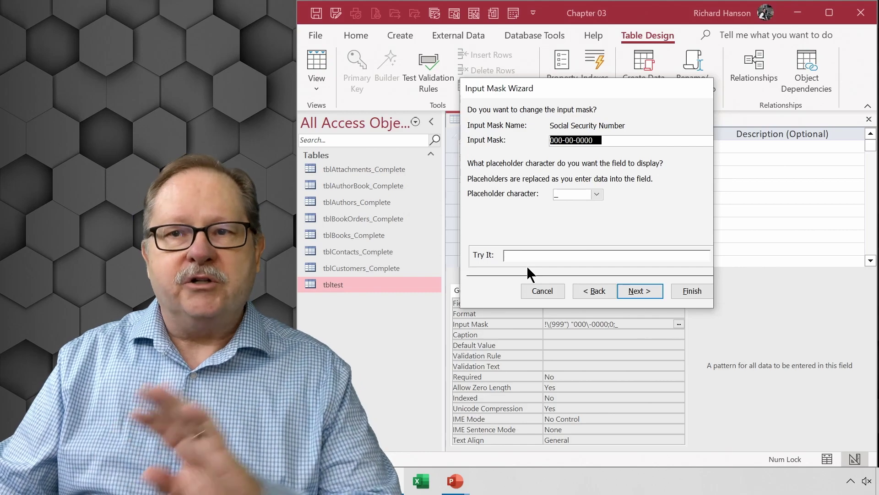
{"action": "left_click_drag", "start_coordinate": [618, 140], "coordinate": [534, 140]}
{"action": "left_click_drag", "start_coordinate": [601, 138], "coordinate": [521, 167]}
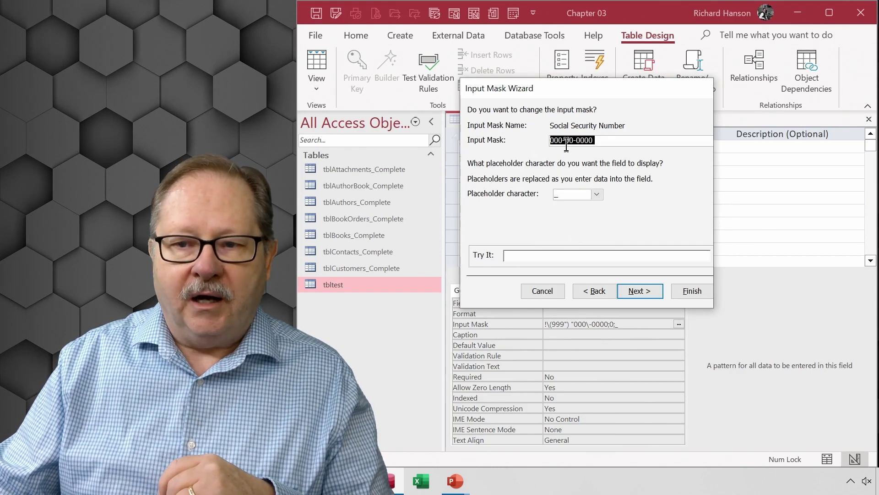
{"action": "left_click", "coordinate": [564, 140]}
{"action": "left_click_drag", "start_coordinate": [564, 140], "coordinate": [603, 167]}
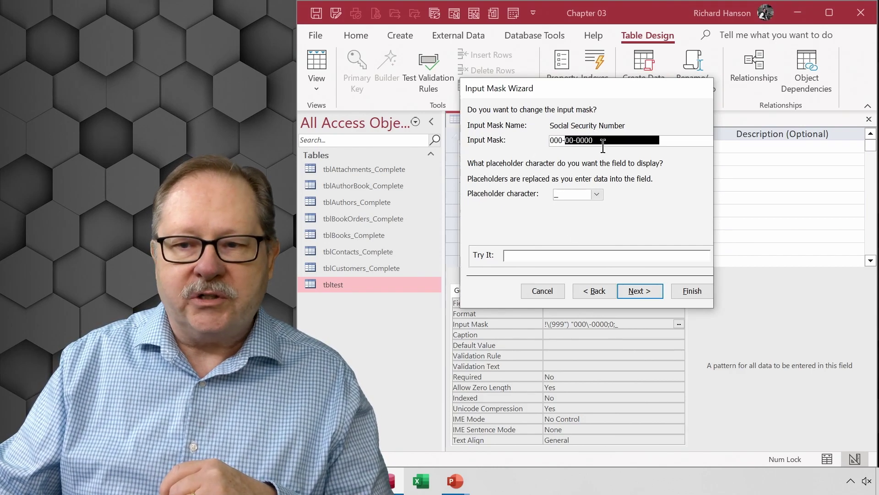
{"action": "key", "text": "Escape"}
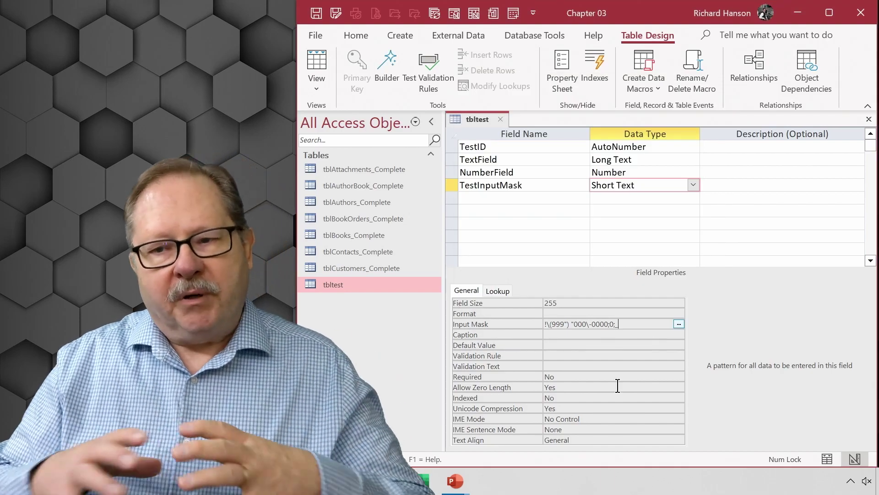